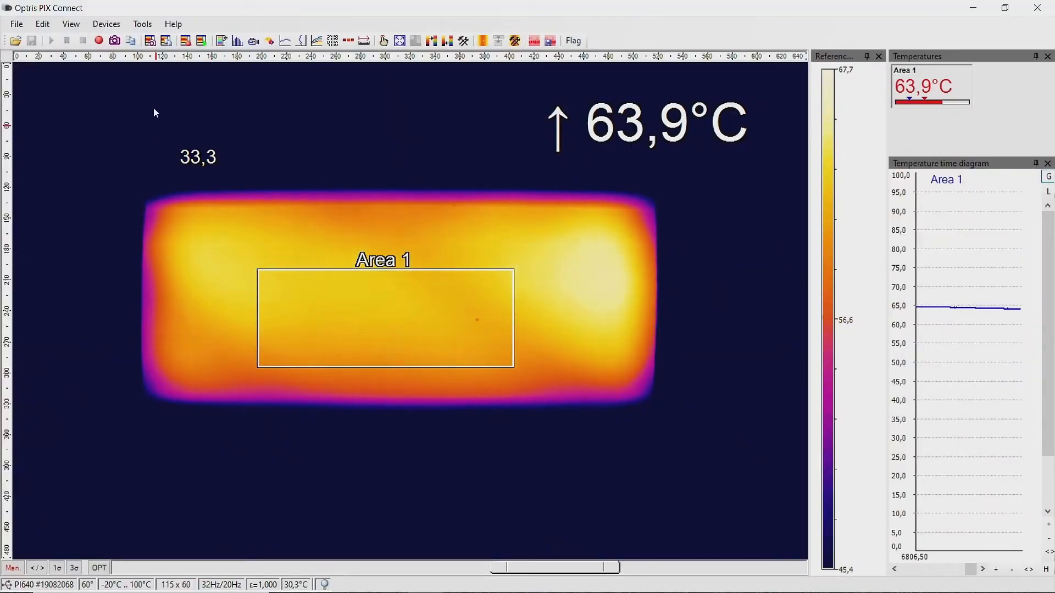
Enable line scanner mode from the Tools menu so a scan line crosses the plate image
{"action": "left_click", "coordinate": [147, 25]}
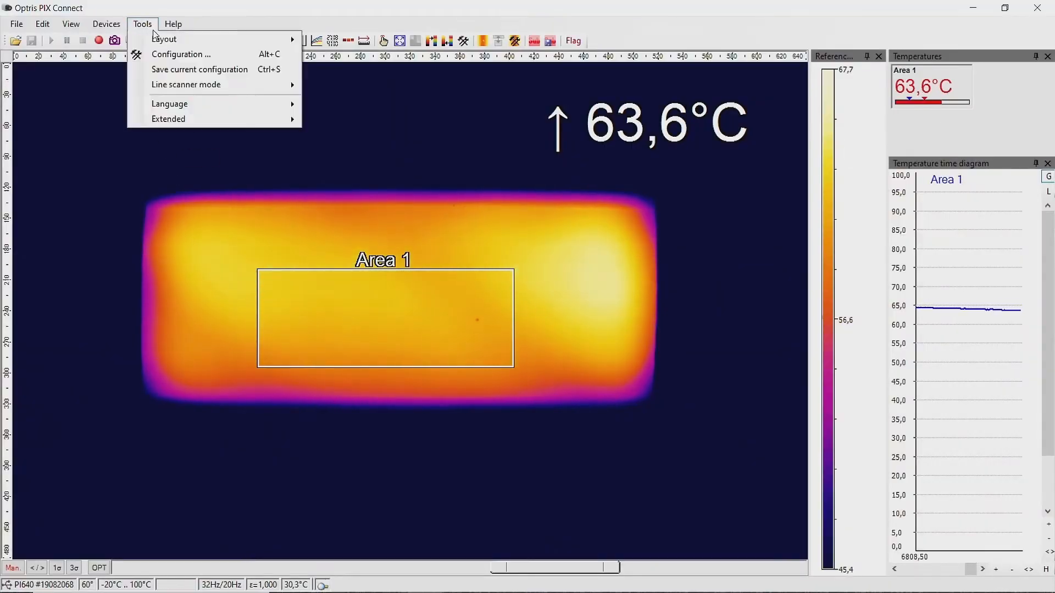
{"action": "mouse_move", "coordinate": [264, 88]}
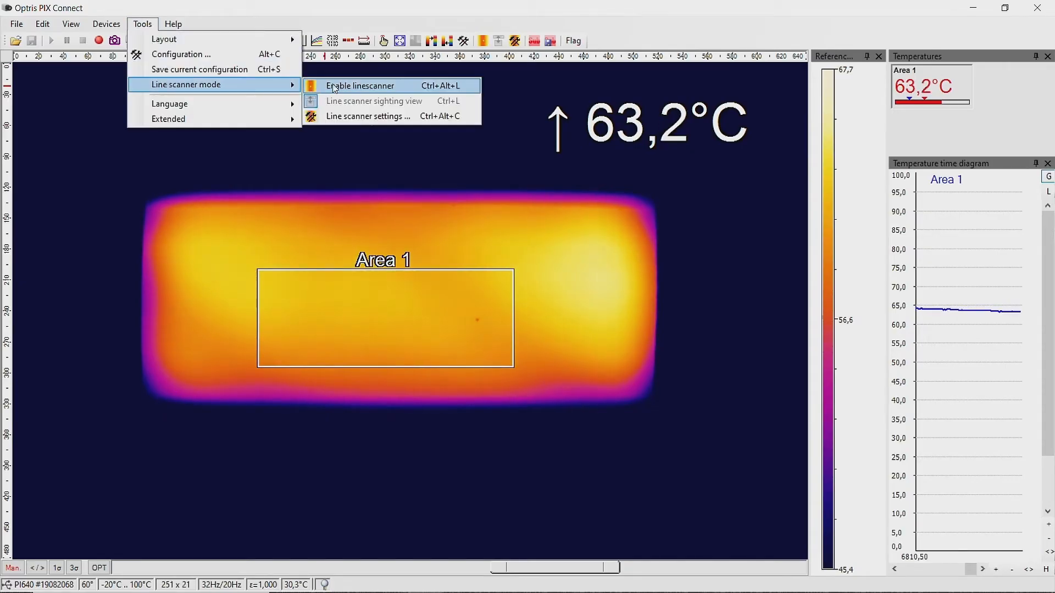
{"action": "left_click", "coordinate": [389, 86]}
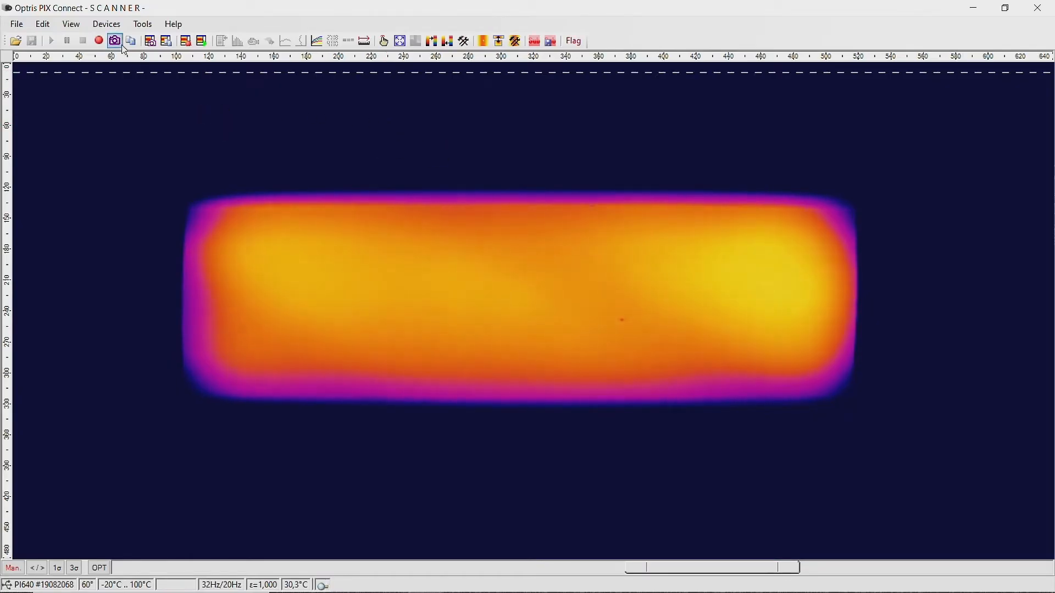
{"action": "left_click", "coordinate": [143, 26]}
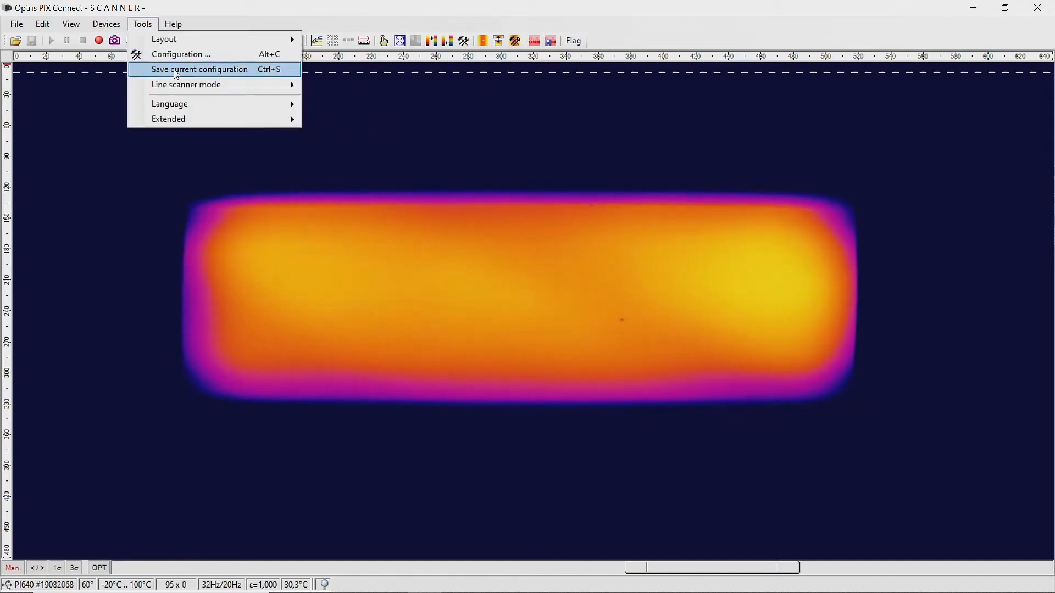
Set the line scanner to Self triggered, firing when the temperature is above 50 °C, and apply
{"action": "mouse_move", "coordinate": [253, 96]}
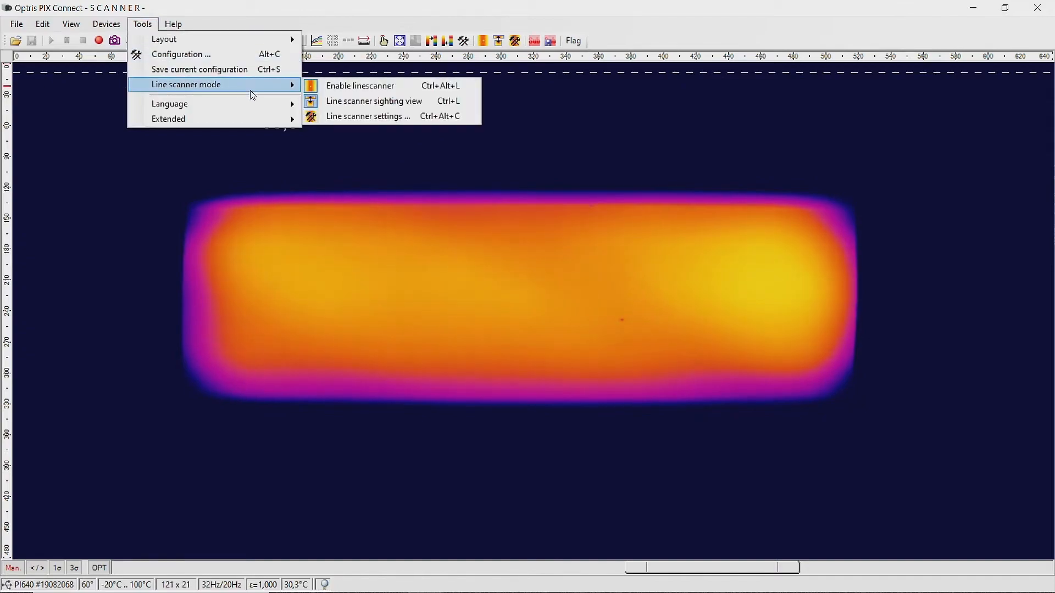
{"action": "left_click", "coordinate": [345, 117]}
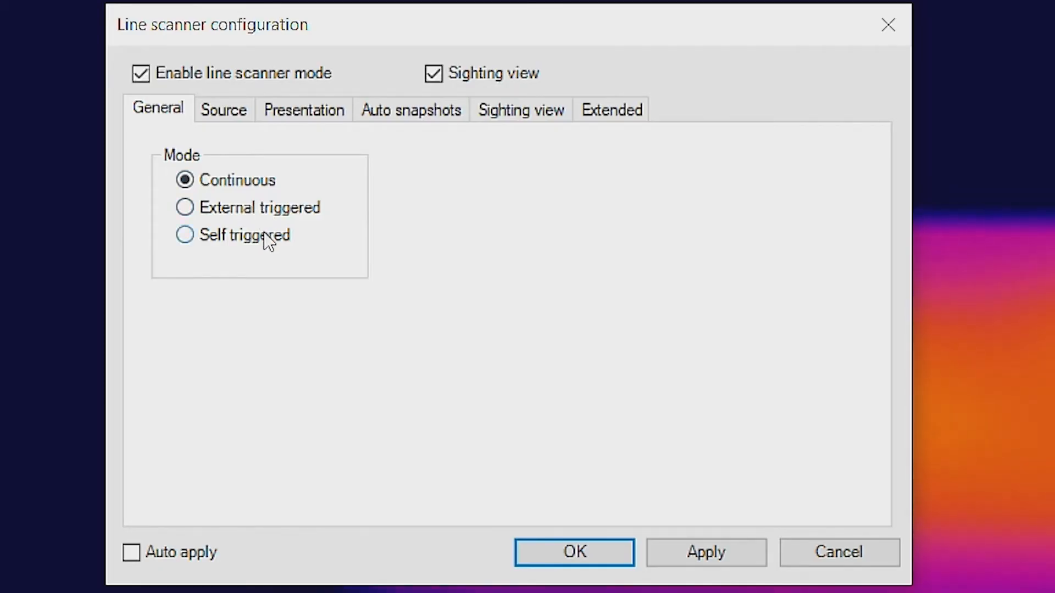
{"action": "left_click", "coordinate": [239, 239]}
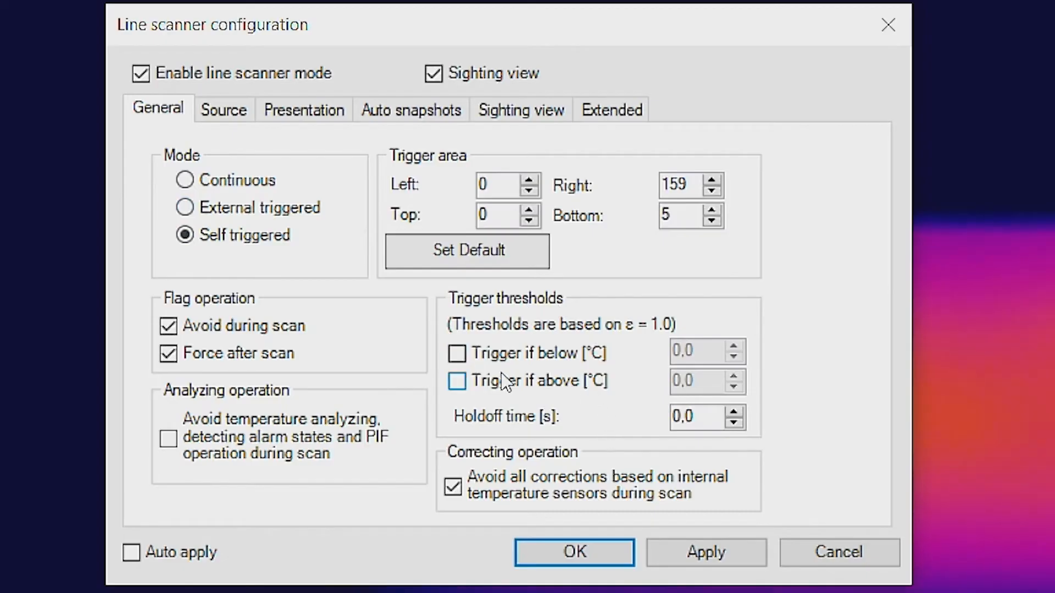
{"action": "left_click", "coordinate": [515, 390]}
{"action": "left_click", "coordinate": [697, 380]}
{"action": "left_click_drag", "start_coordinate": [699, 381], "coordinate": [641, 388]}
{"action": "type", "text": "50"}
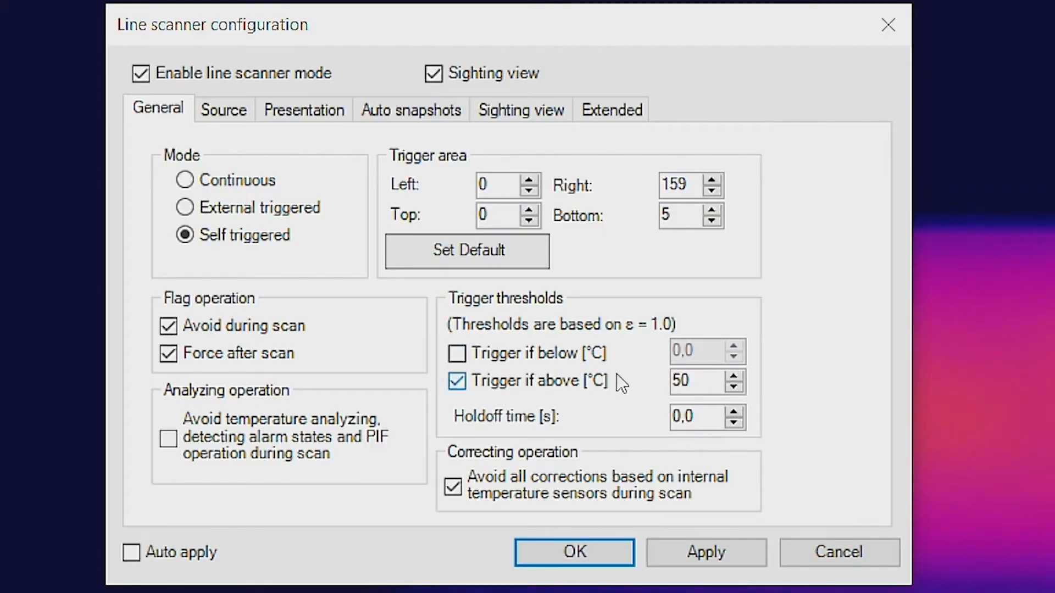
{"action": "left_click", "coordinate": [705, 412]}
{"action": "left_click", "coordinate": [703, 559]}
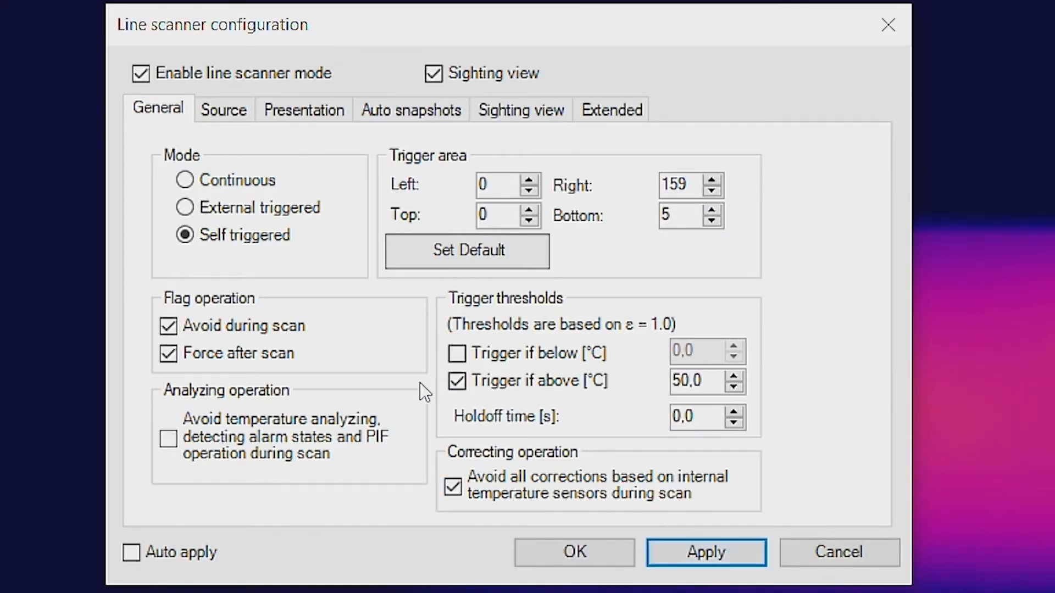
{"action": "left_click", "coordinate": [226, 113]}
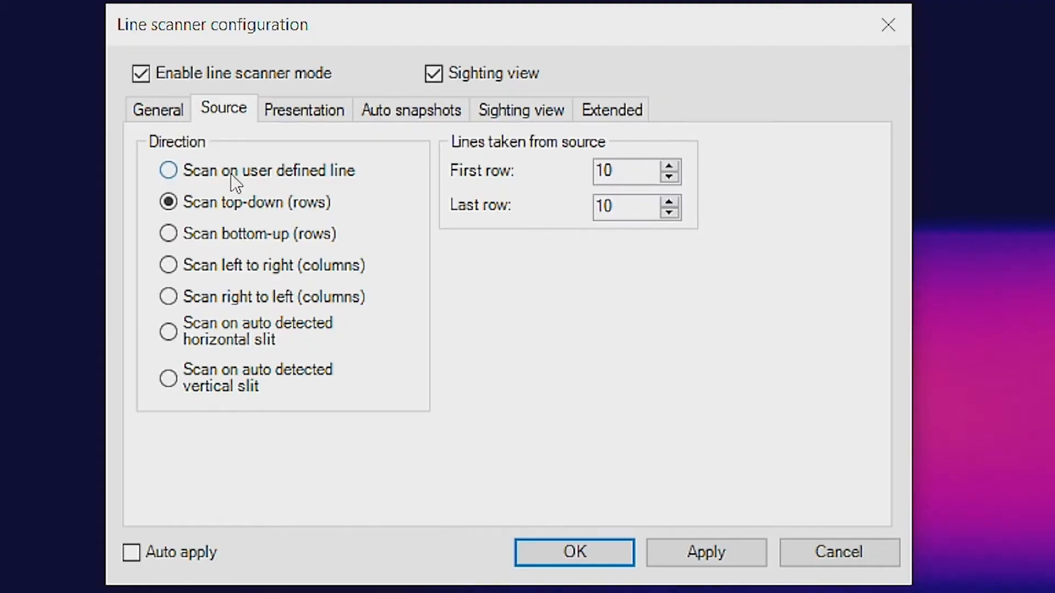
Choose Scan on user defined line as the scan source and apply it
{"action": "left_click", "coordinate": [186, 174]}
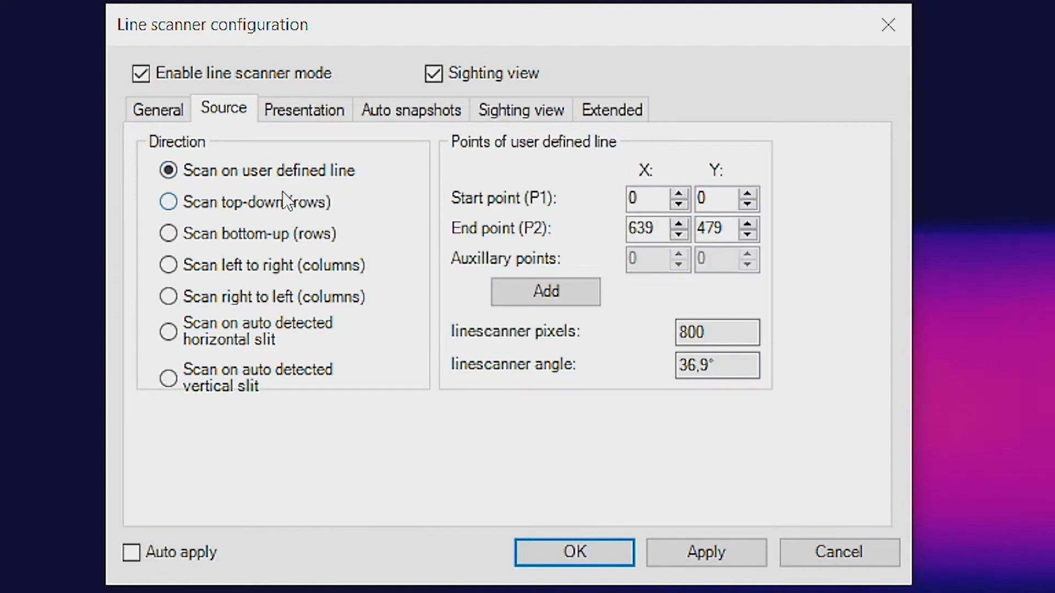
{"action": "left_click", "coordinate": [714, 549]}
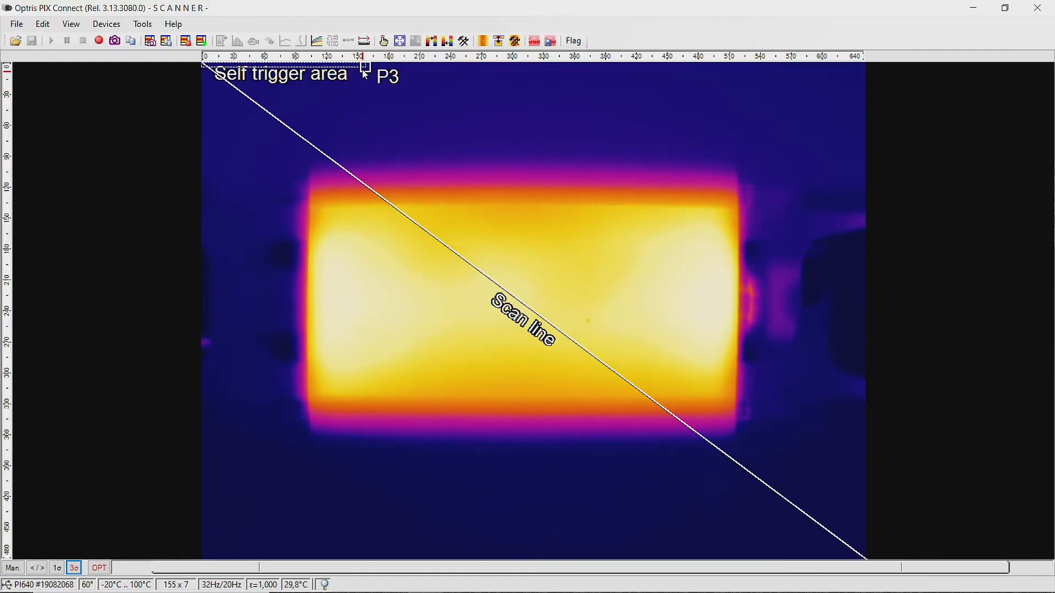
Move the self trigger area onto the plate and level the scan line horizontally across it
{"action": "left_click_drag", "start_coordinate": [365, 74], "coordinate": [600, 234]}
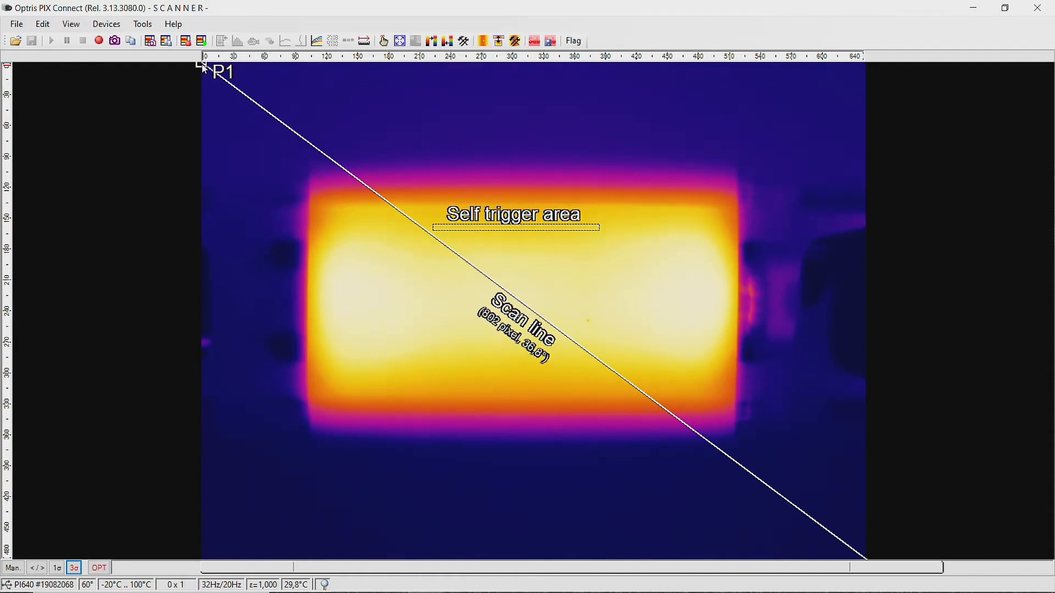
{"action": "left_click_drag", "start_coordinate": [203, 68], "coordinate": [257, 281]}
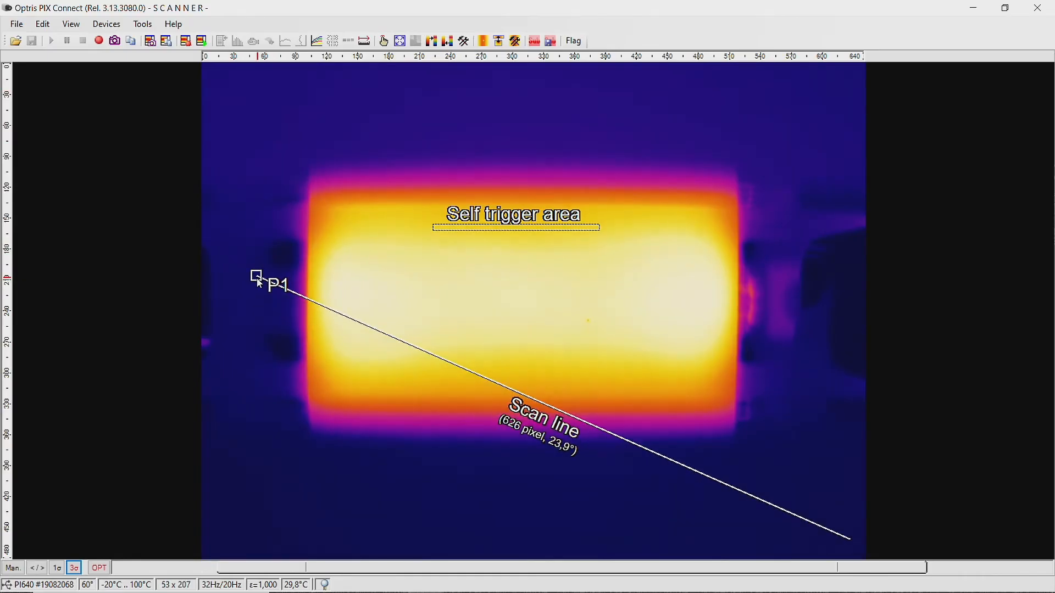
{"action": "left_click_drag", "start_coordinate": [261, 282], "coordinate": [258, 279]}
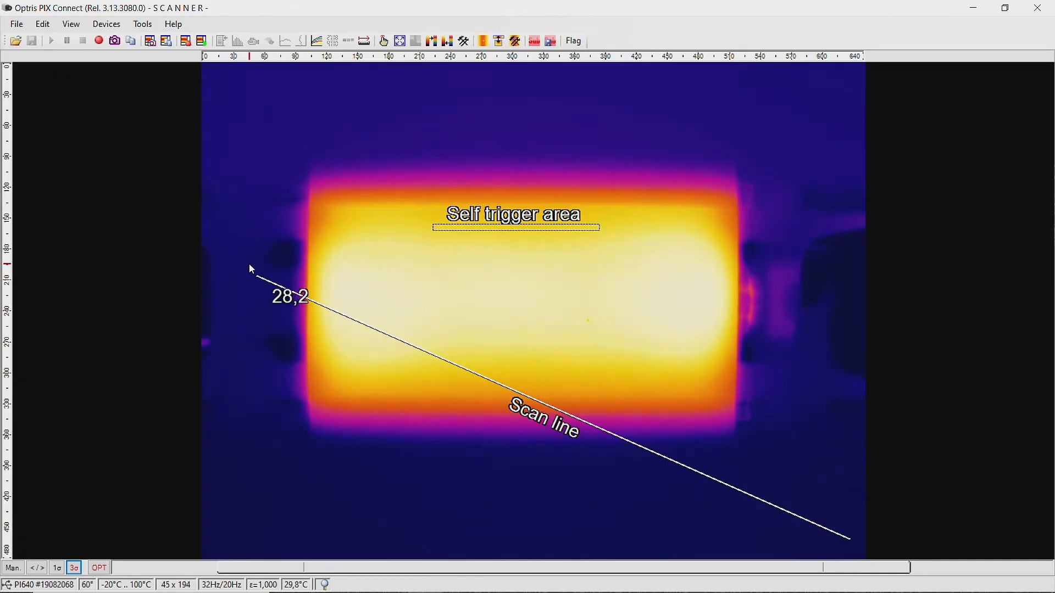
{"action": "left_click_drag", "start_coordinate": [850, 540], "coordinate": [781, 283]}
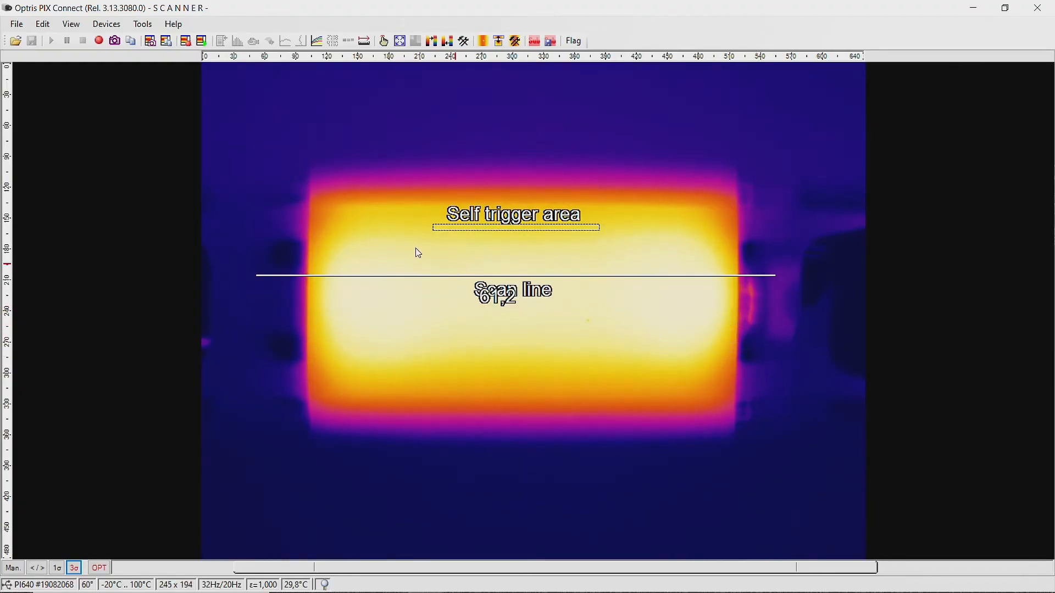
Reopen the line scanner settings at the Presentation tab
{"action": "left_click", "coordinate": [143, 25]}
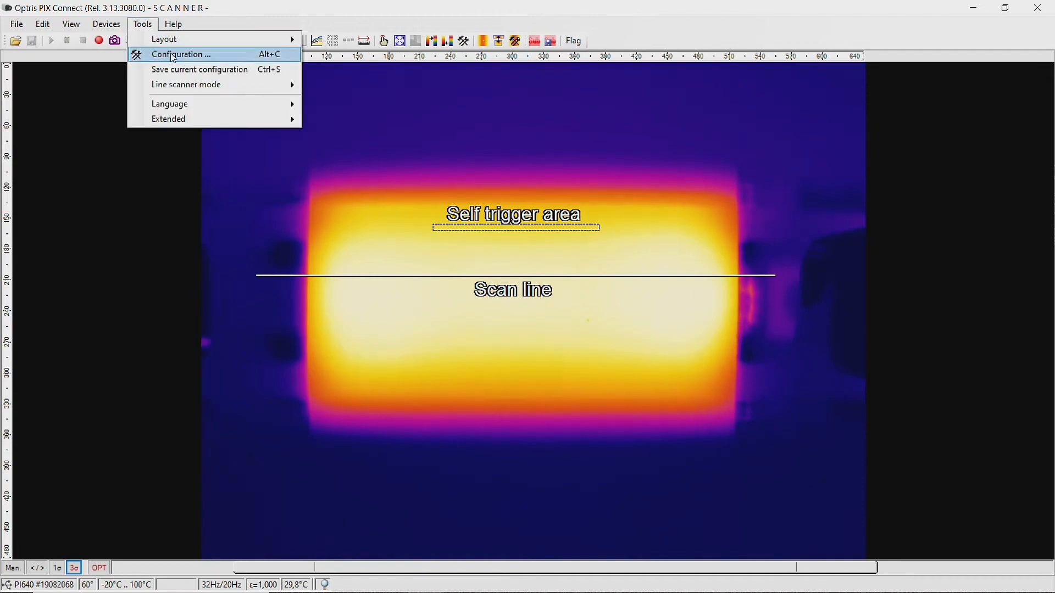
{"action": "mouse_move", "coordinate": [189, 84]}
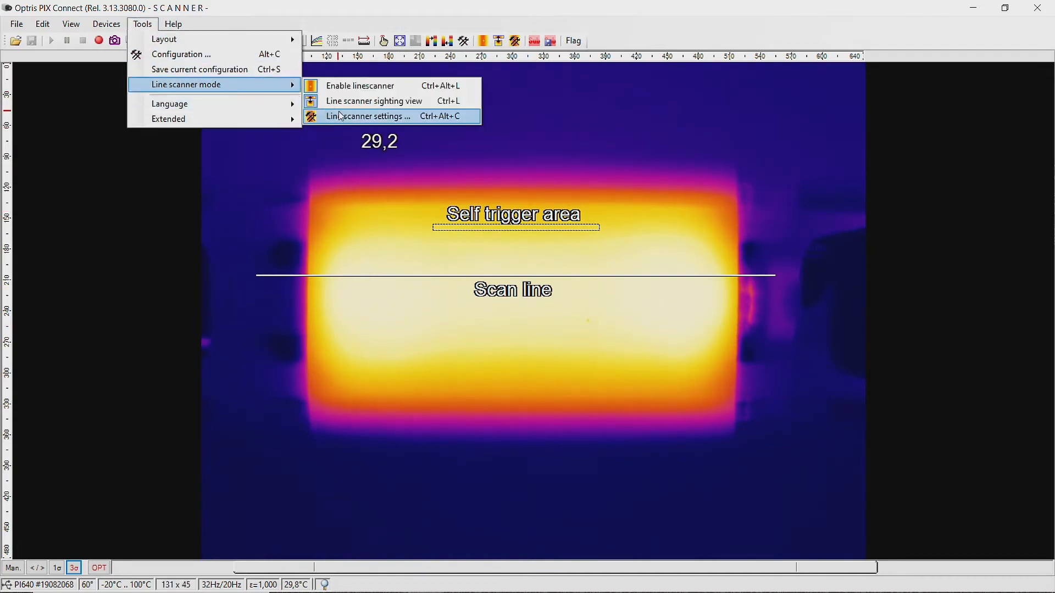
{"action": "left_click", "coordinate": [349, 122]}
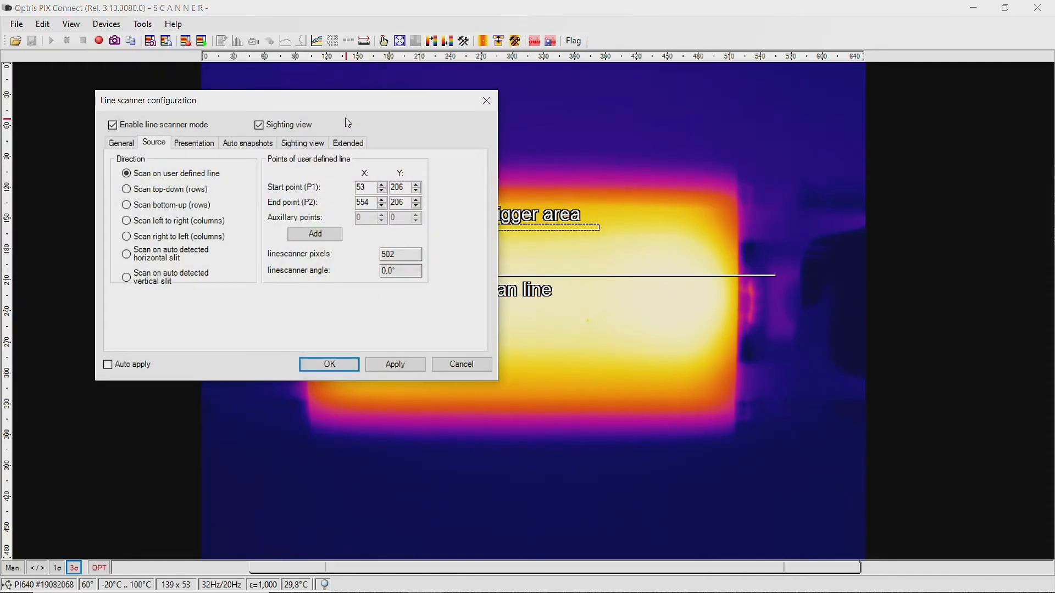
{"action": "left_click", "coordinate": [204, 144]}
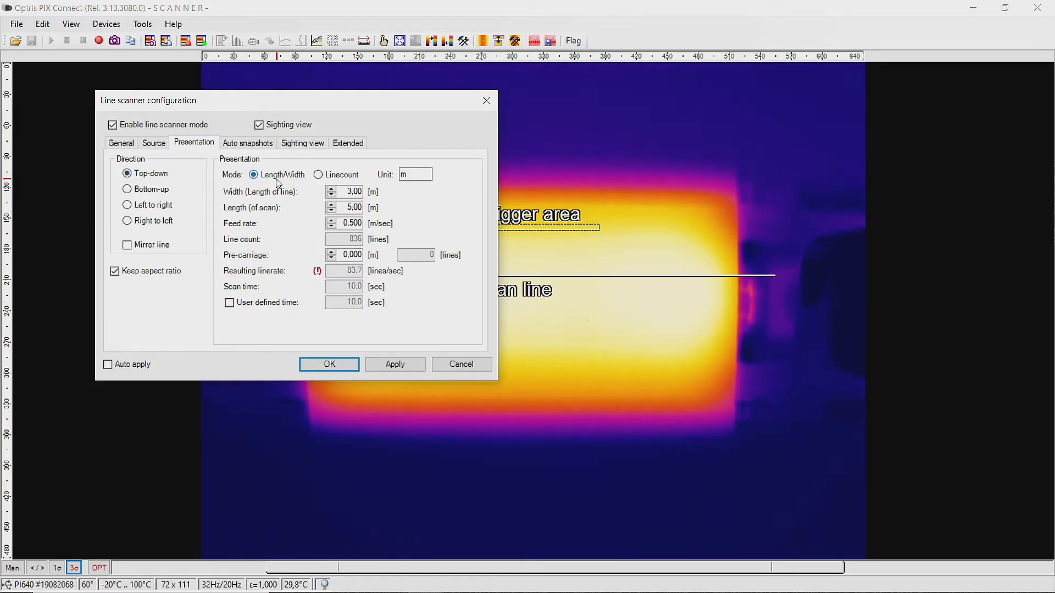
Switch the presentation to Linecount mode and change the line count from 836 to 320
{"action": "left_click", "coordinate": [318, 176]}
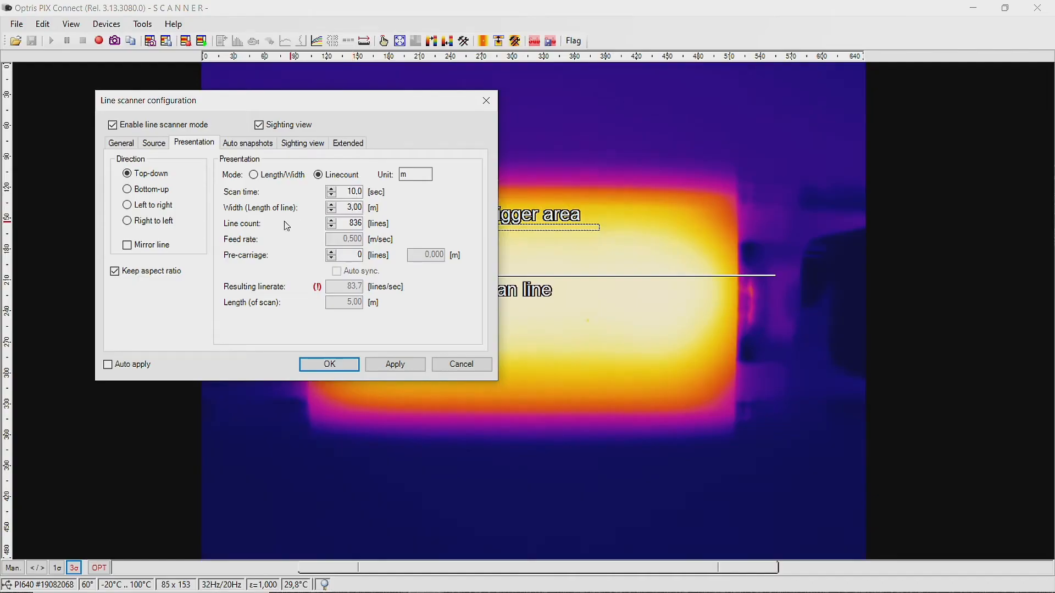
{"action": "left_click_drag", "start_coordinate": [345, 222], "coordinate": [360, 221]}
{"action": "type", "text": "320"}
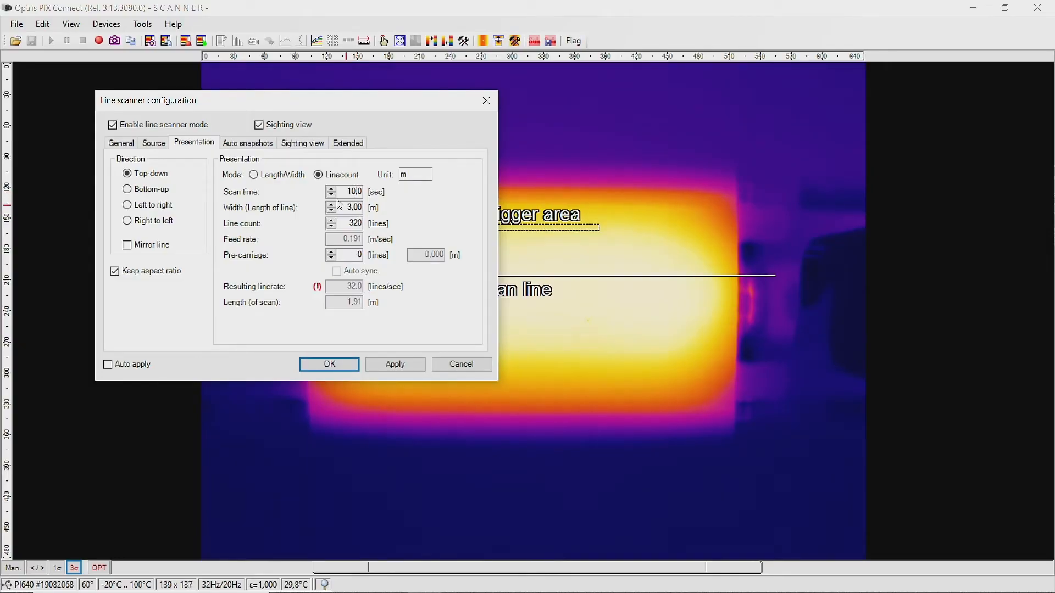
Turn on an auto snapshot after every 1 linescan, apply, and confirm with OK
{"action": "left_click", "coordinate": [254, 146]}
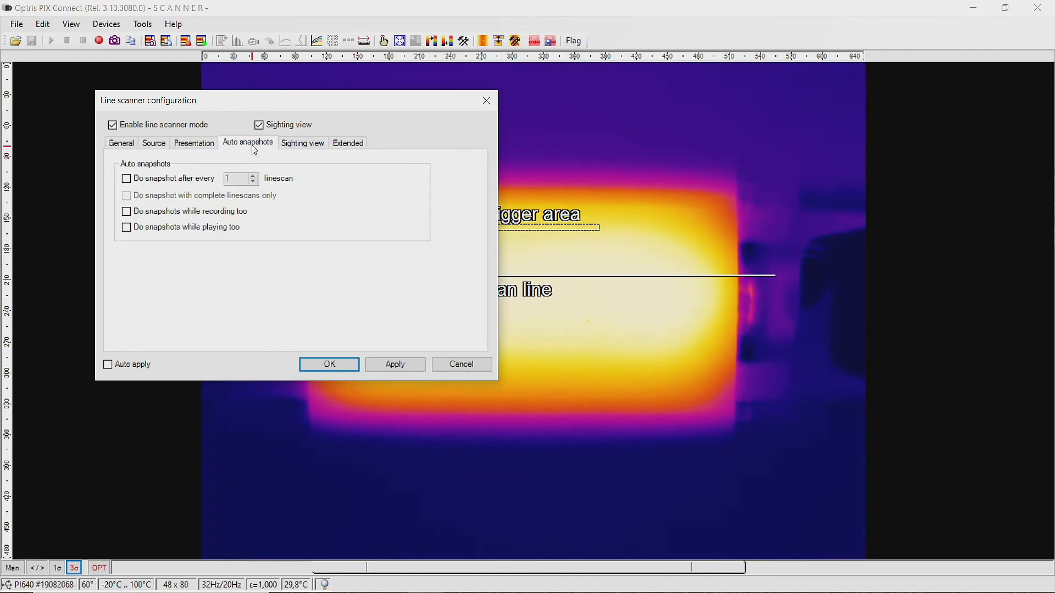
{"action": "left_click", "coordinate": [155, 186]}
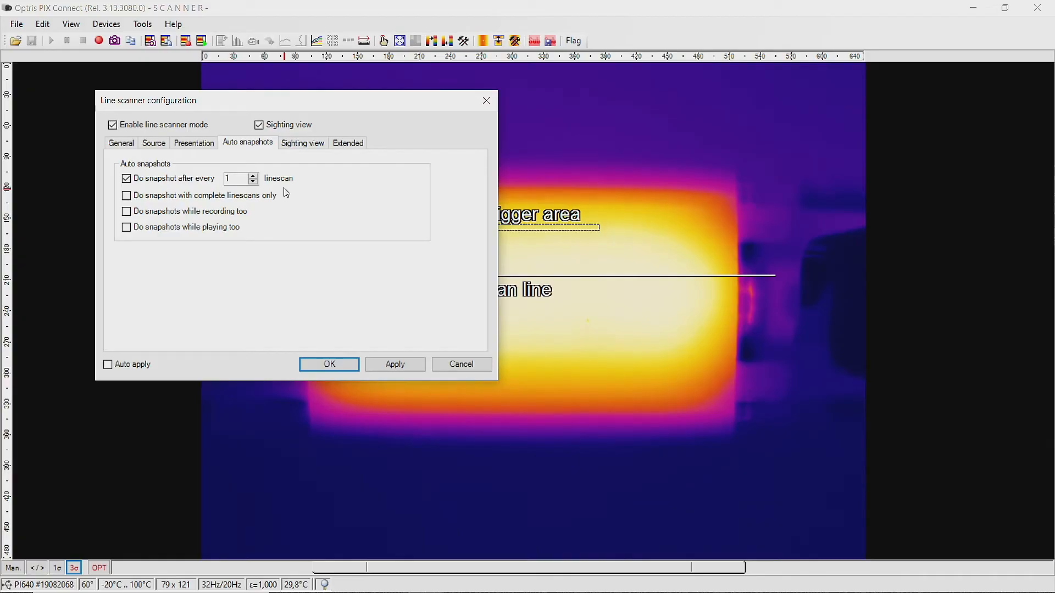
{"action": "left_click", "coordinate": [391, 364]}
{"action": "left_click", "coordinate": [349, 367]}
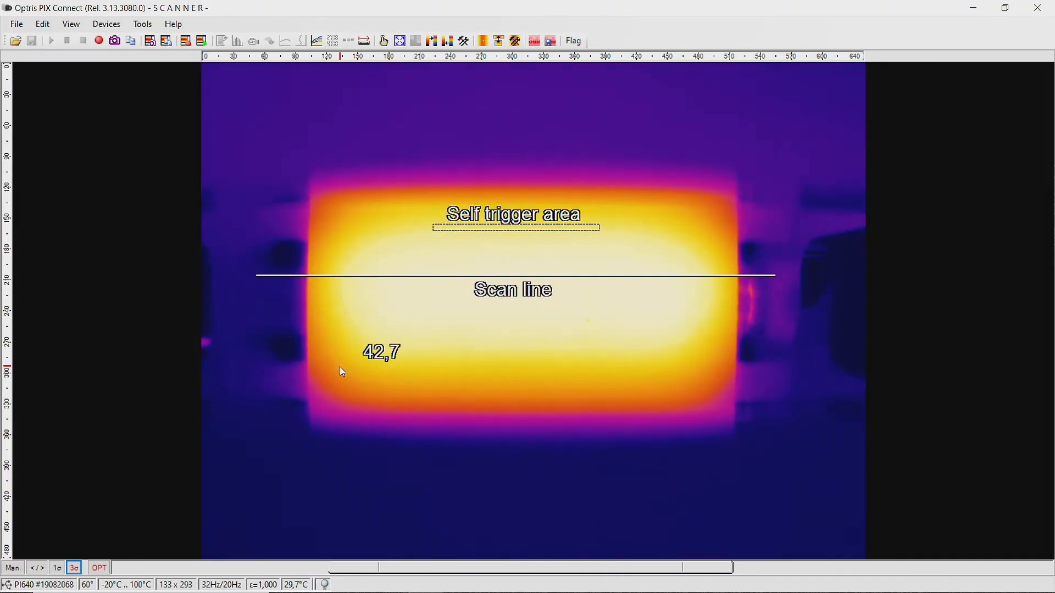
{"action": "left_click", "coordinate": [143, 24]}
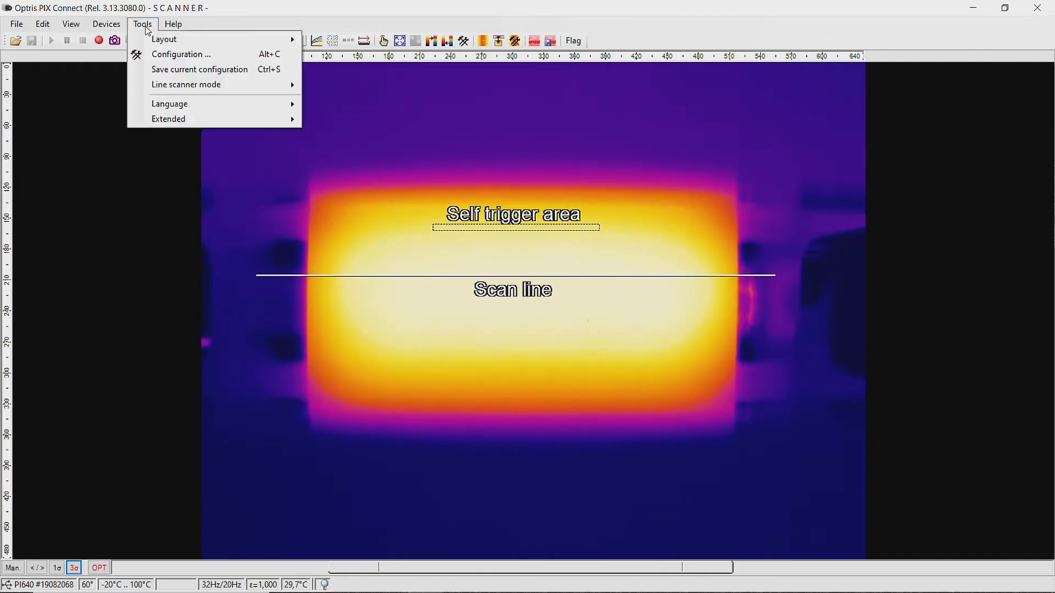
Switch off the Line scanner sighting view to show the scanned plate with Area 1
{"action": "mouse_move", "coordinate": [203, 89]}
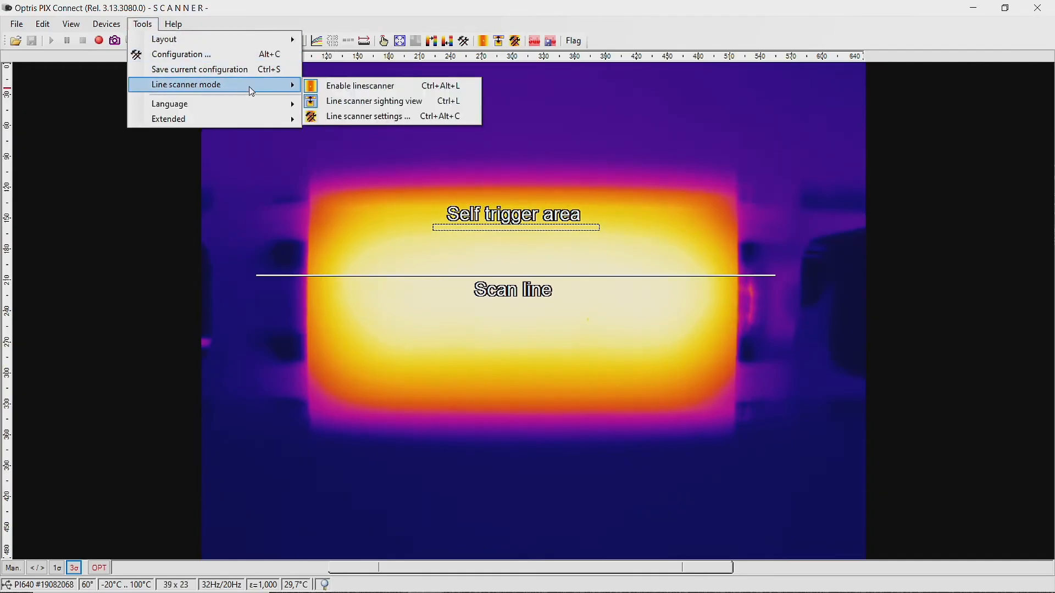
{"action": "left_click", "coordinate": [345, 102]}
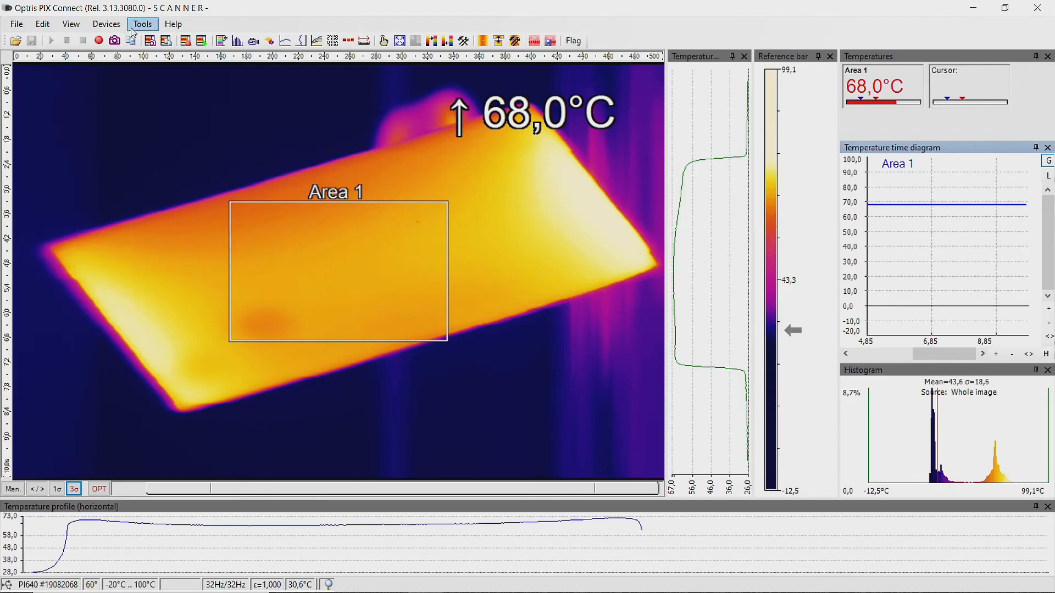
Open the Snapshot history window, dock it on the left, and narrow it beside the image
{"action": "left_click", "coordinate": [71, 24]}
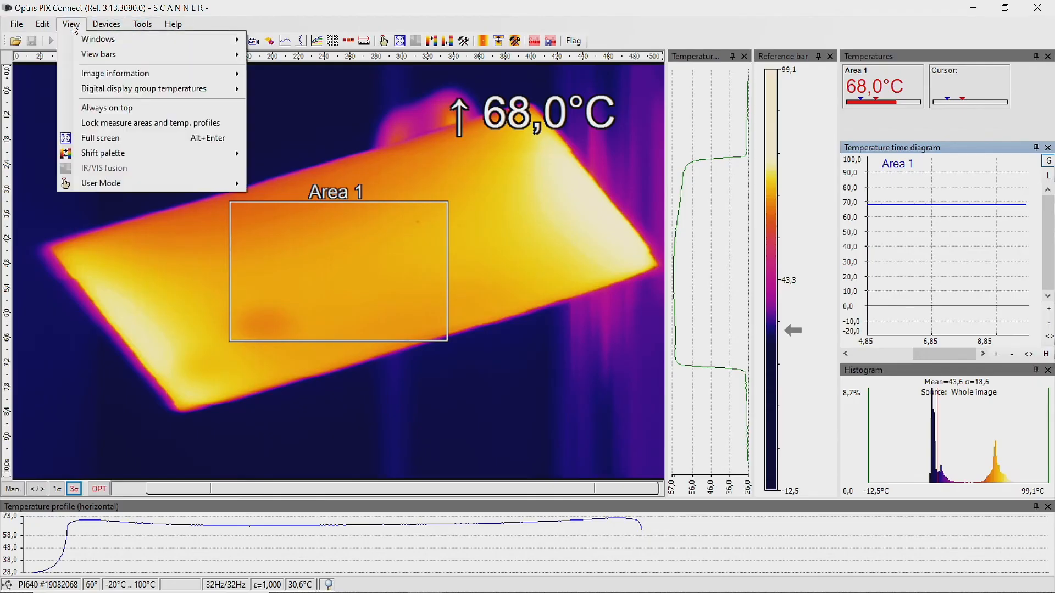
{"action": "mouse_move", "coordinate": [233, 36]}
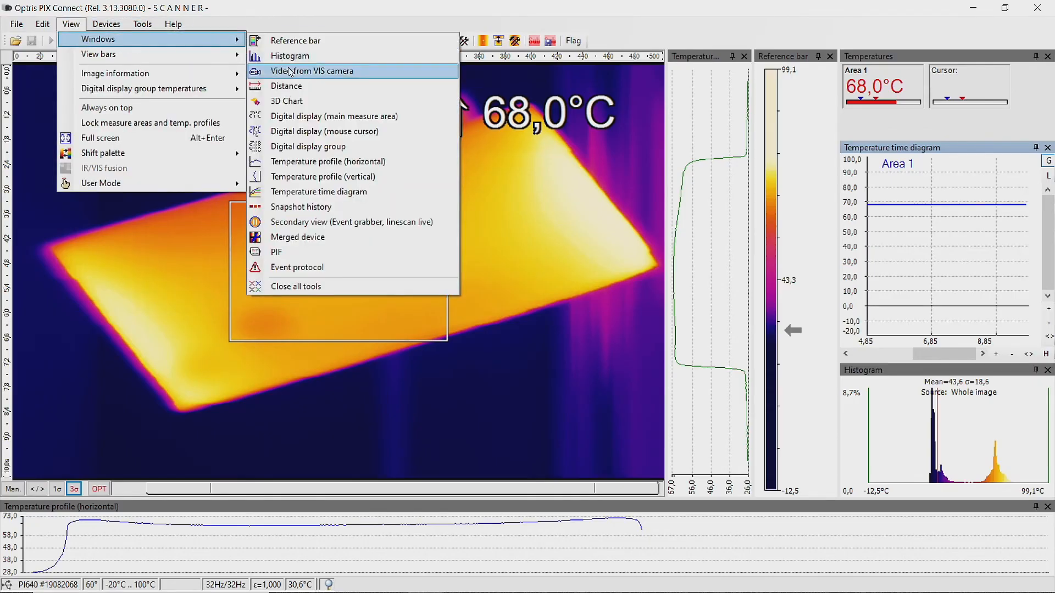
{"action": "left_click", "coordinate": [317, 207]}
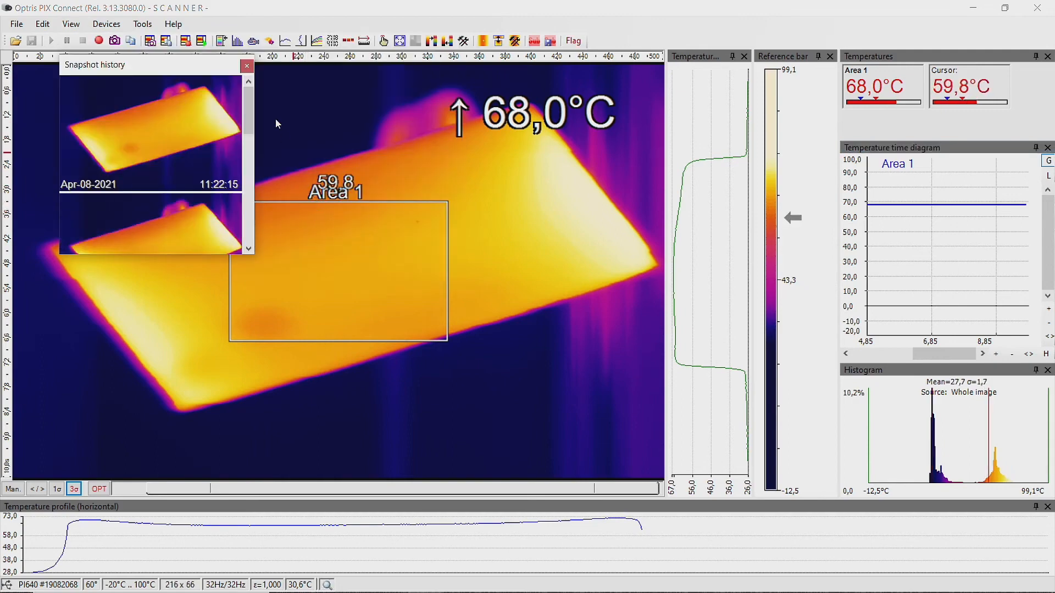
{"action": "mouse_move", "coordinate": [252, 99]}
{"action": "left_mouse_down"}
{"action": "mouse_move", "coordinate": [252, 108]}
{"action": "mouse_move", "coordinate": [253, 83]}
{"action": "left_mouse_up"}
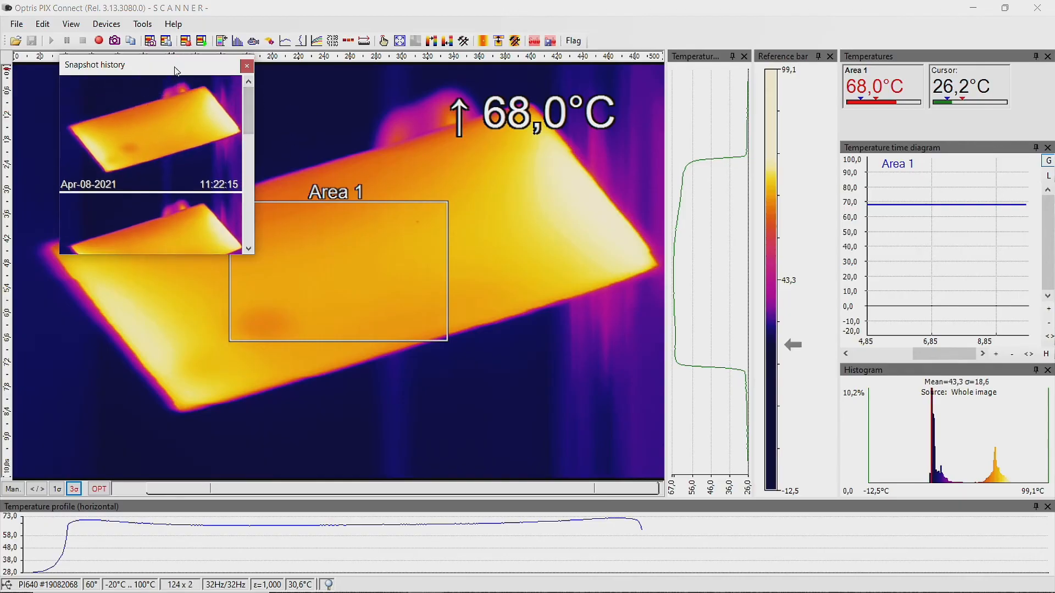
{"action": "left_click_drag", "start_coordinate": [176, 72], "coordinate": [19, 276]}
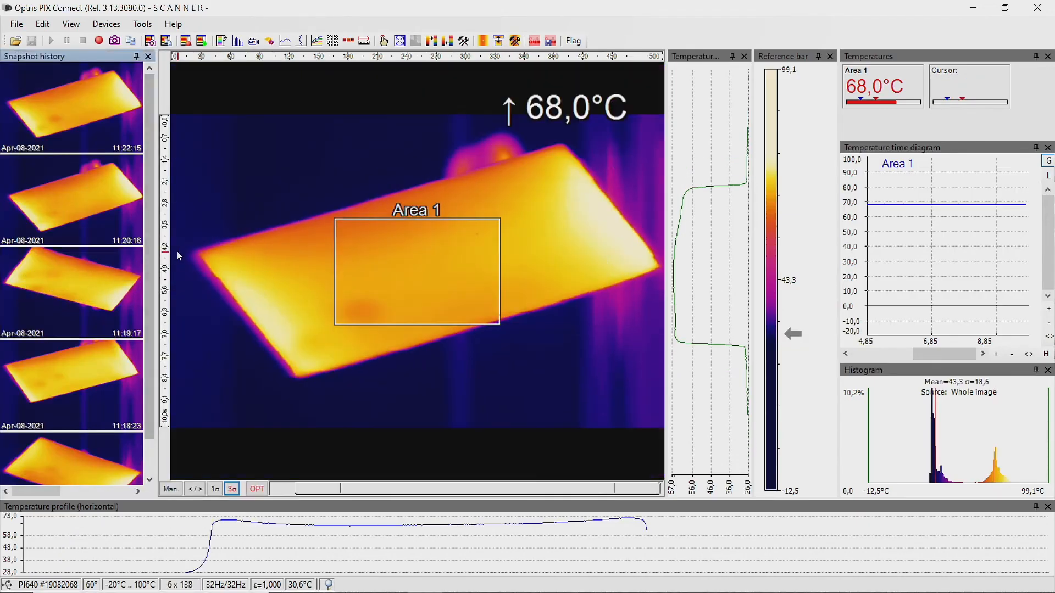
{"action": "left_click_drag", "start_coordinate": [162, 255], "coordinate": [117, 253]}
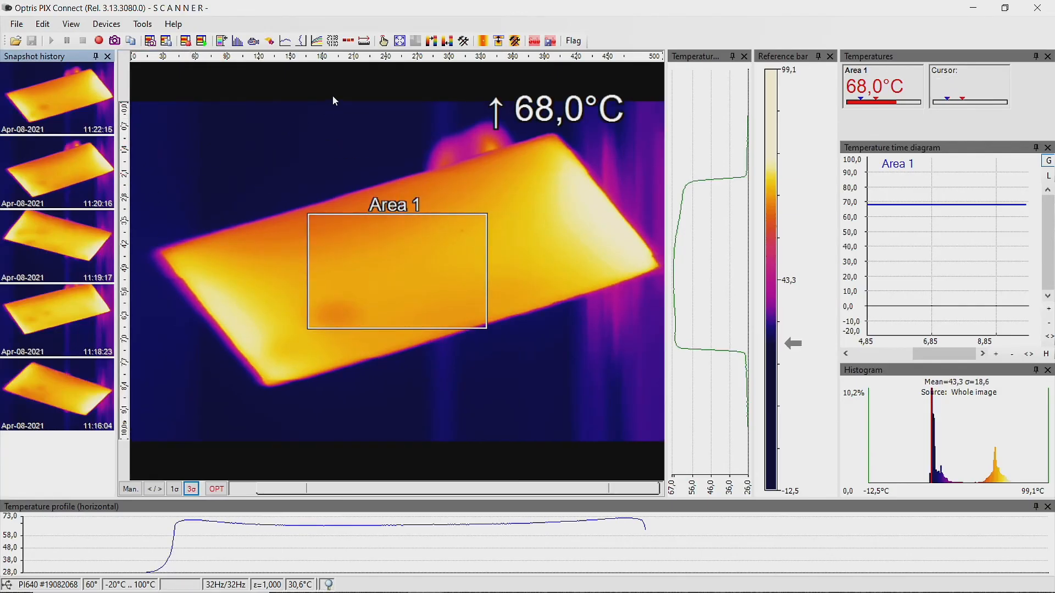
Add a new measure area, Area 2, in the Configuration's Measure areas tab
{"action": "left_click", "coordinate": [141, 24]}
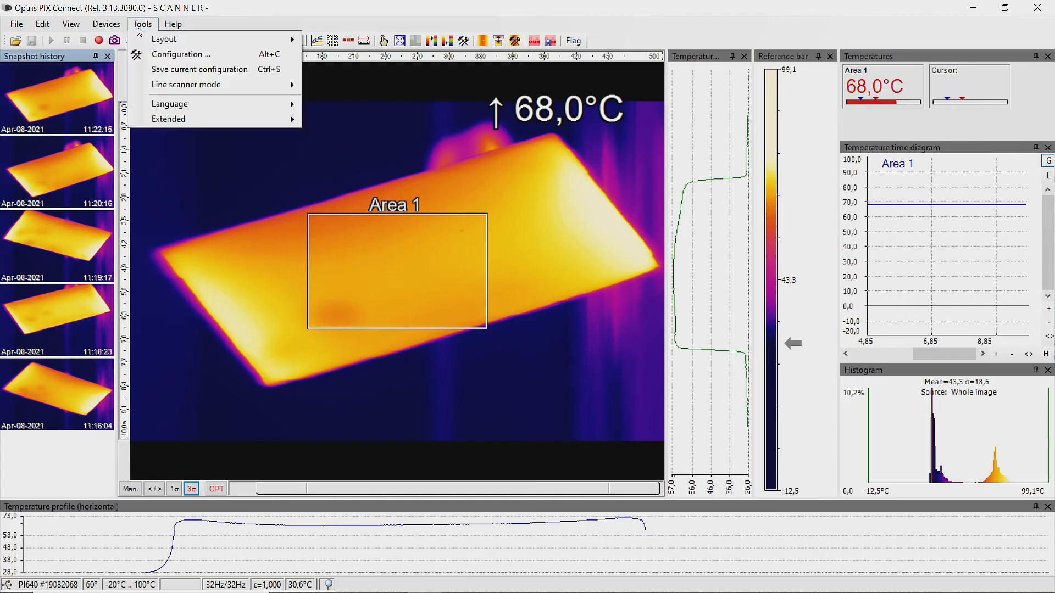
{"action": "left_click", "coordinate": [165, 55]}
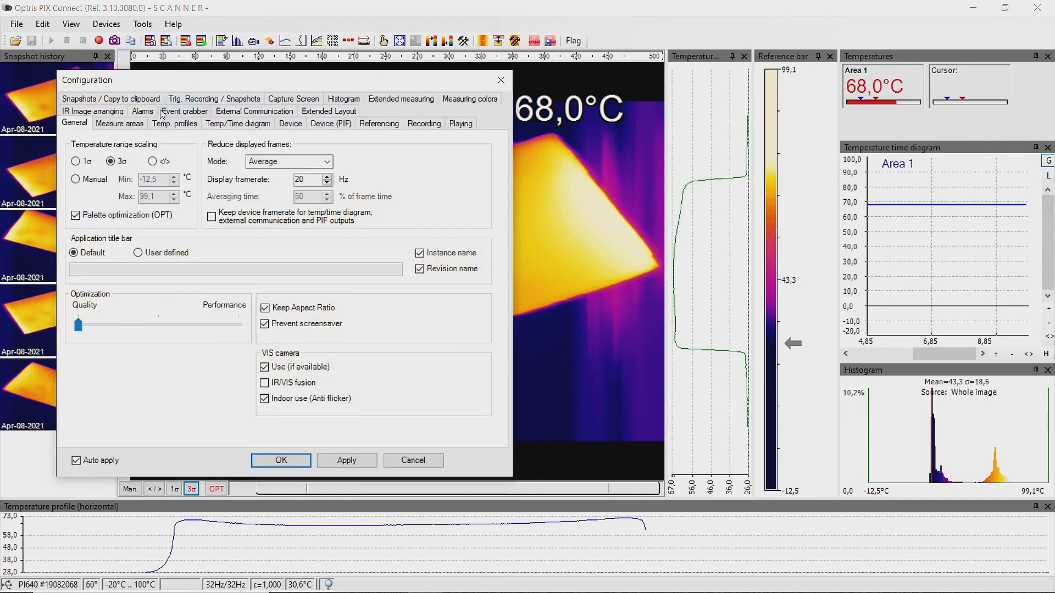
{"action": "left_click", "coordinate": [134, 125]}
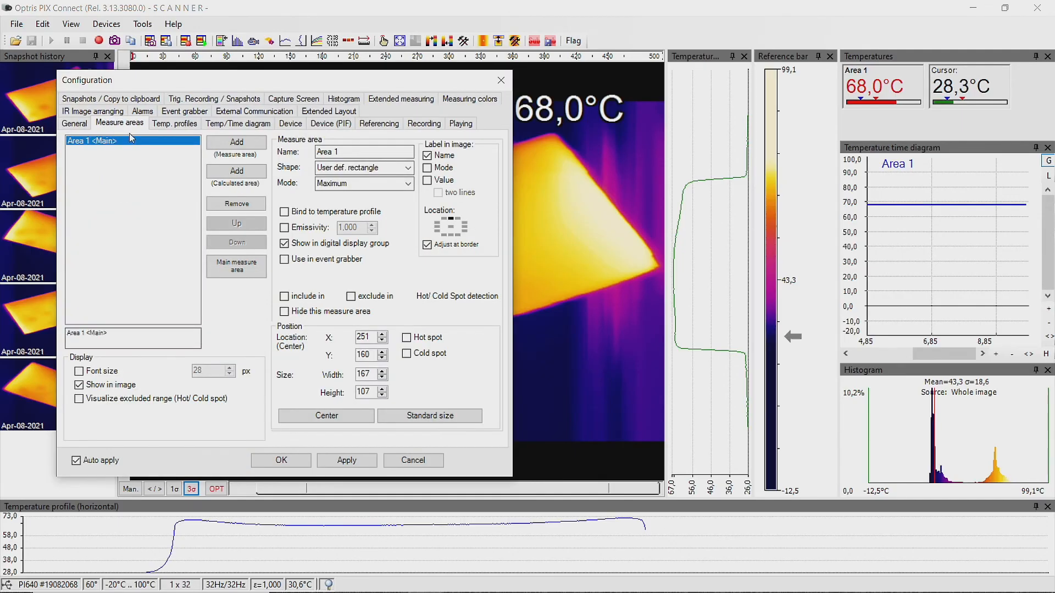
{"action": "left_click", "coordinate": [236, 143]}
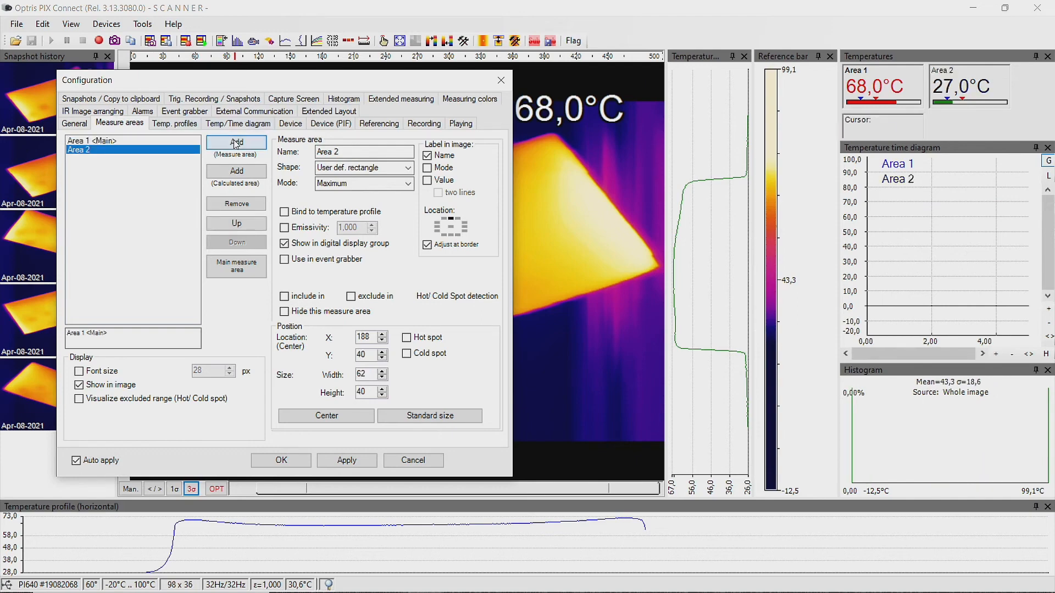
{"action": "left_click_drag", "start_coordinate": [350, 153], "coordinate": [293, 152]}
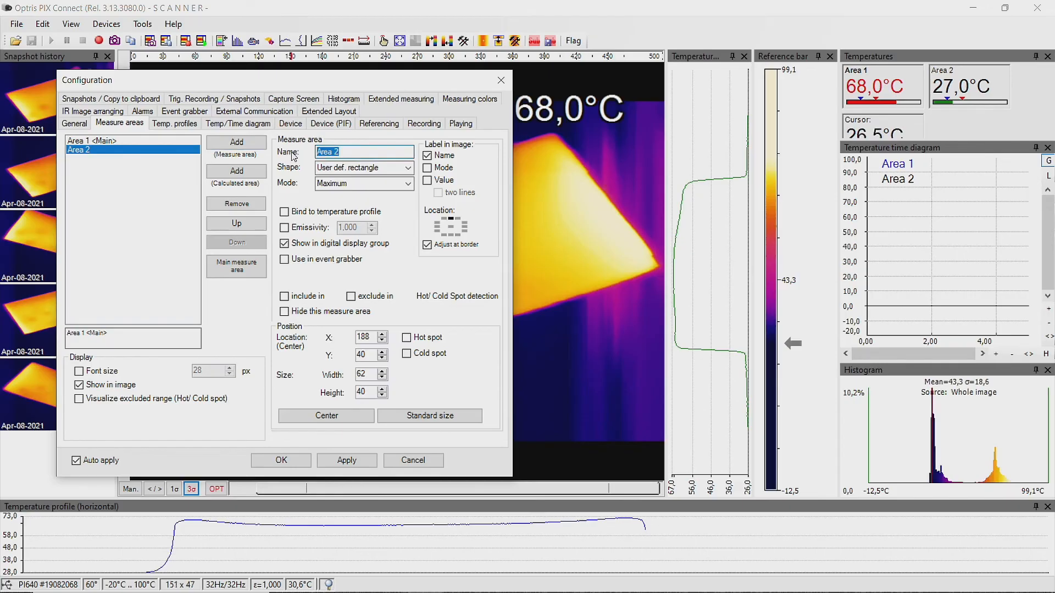
Set Area 2's shape to Polygon, then apply and confirm the configuration
{"action": "left_click", "coordinate": [408, 167]}
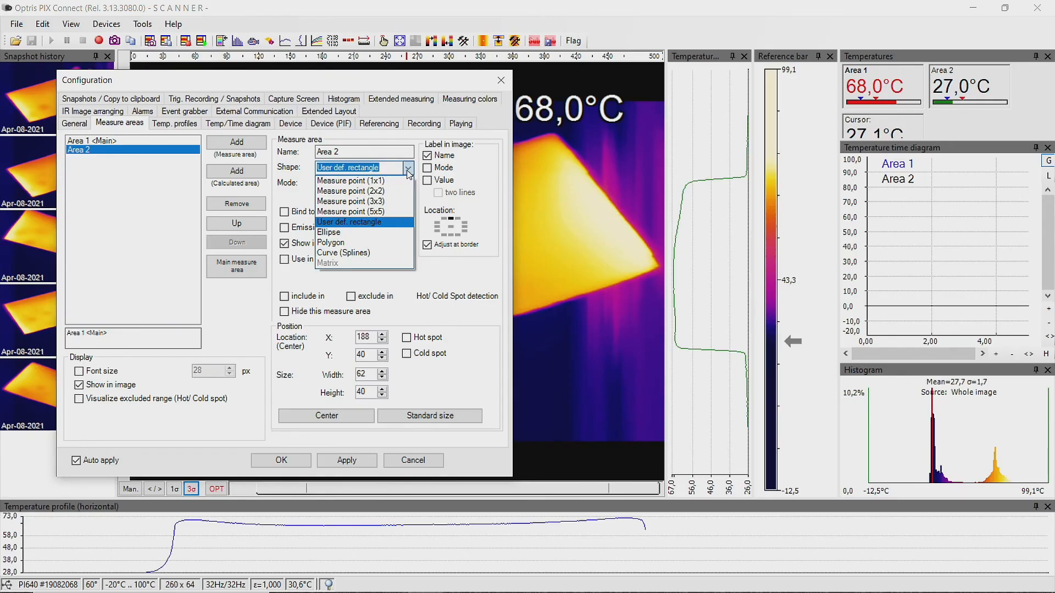
{"action": "left_click", "coordinate": [409, 171]}
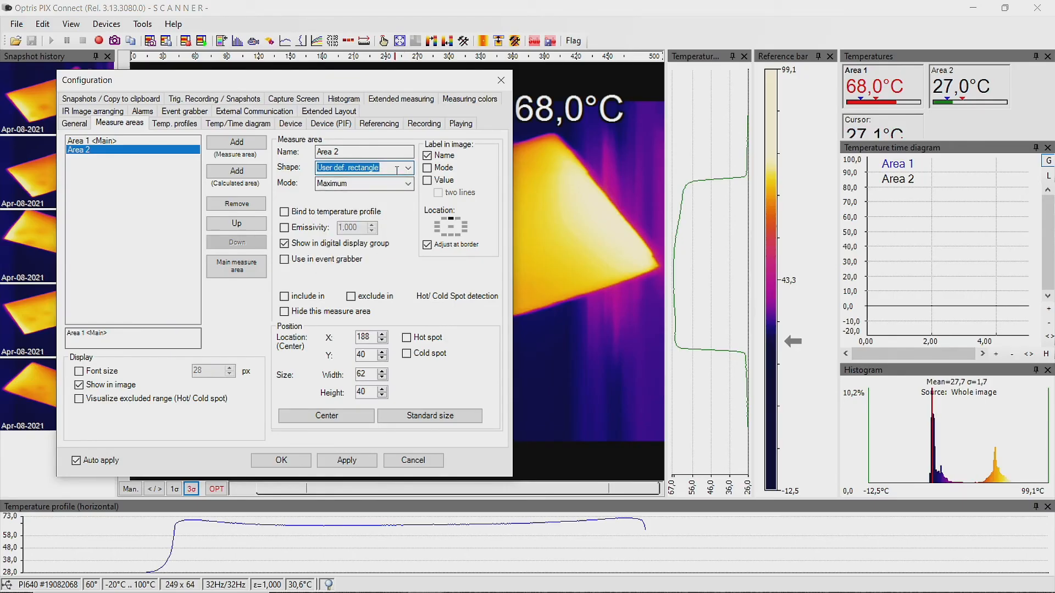
{"action": "left_click", "coordinate": [407, 168]}
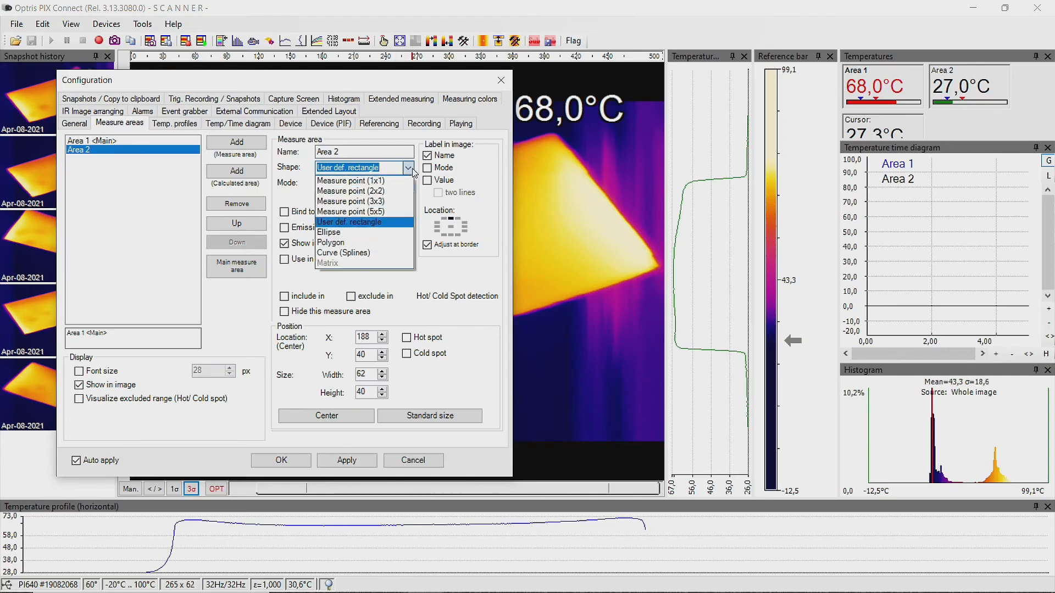
{"action": "left_click", "coordinate": [341, 242]}
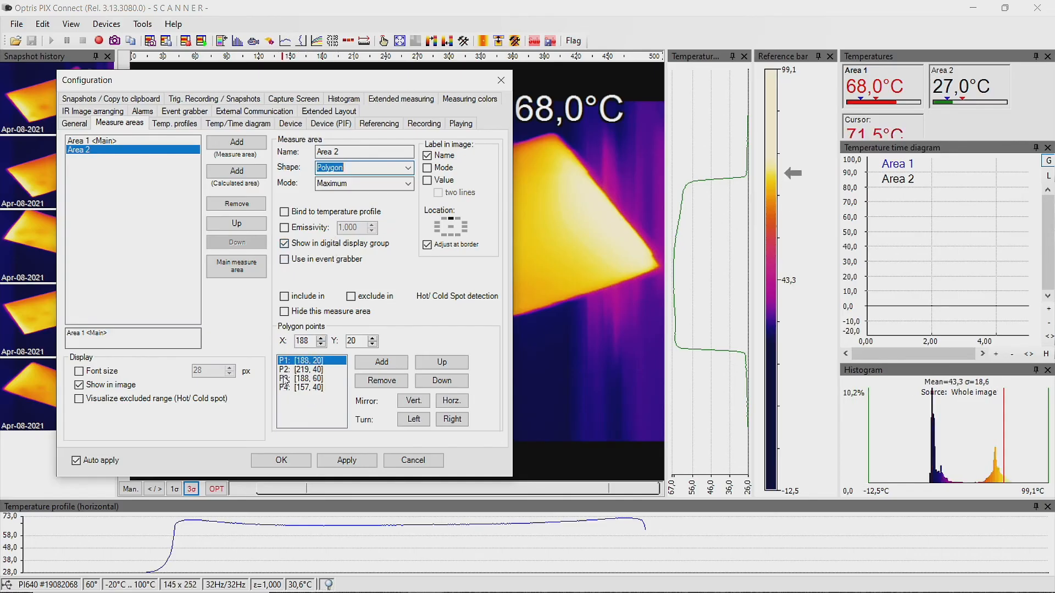
{"action": "left_click", "coordinate": [345, 462]}
{"action": "left_click", "coordinate": [281, 460]}
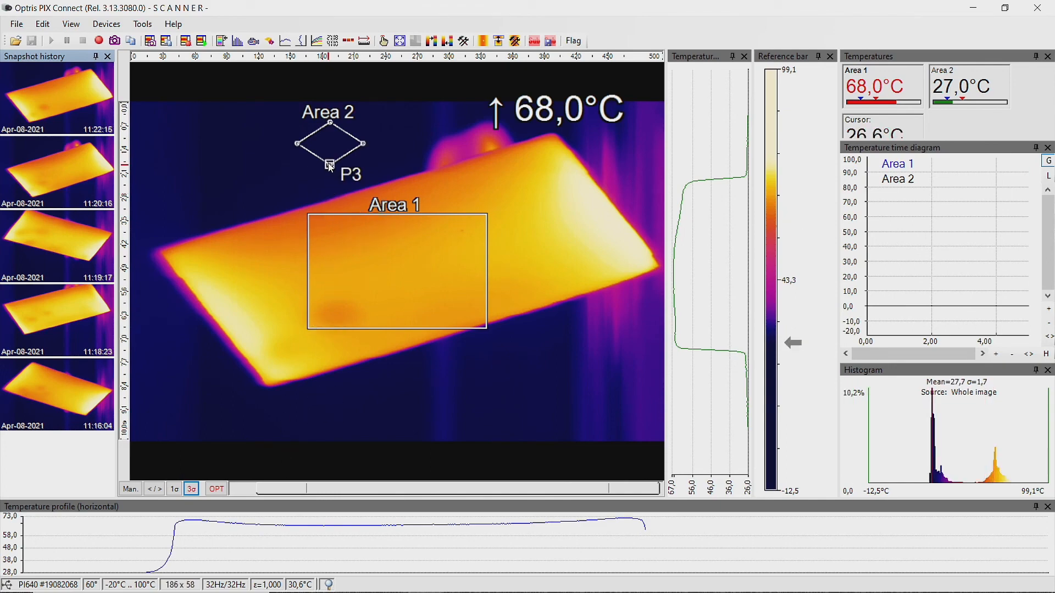
Move Area 2 onto the plate and drag its vertices to the plate's corners, reading 77,4°C
{"action": "left_click_drag", "start_coordinate": [329, 165], "coordinate": [268, 385]}
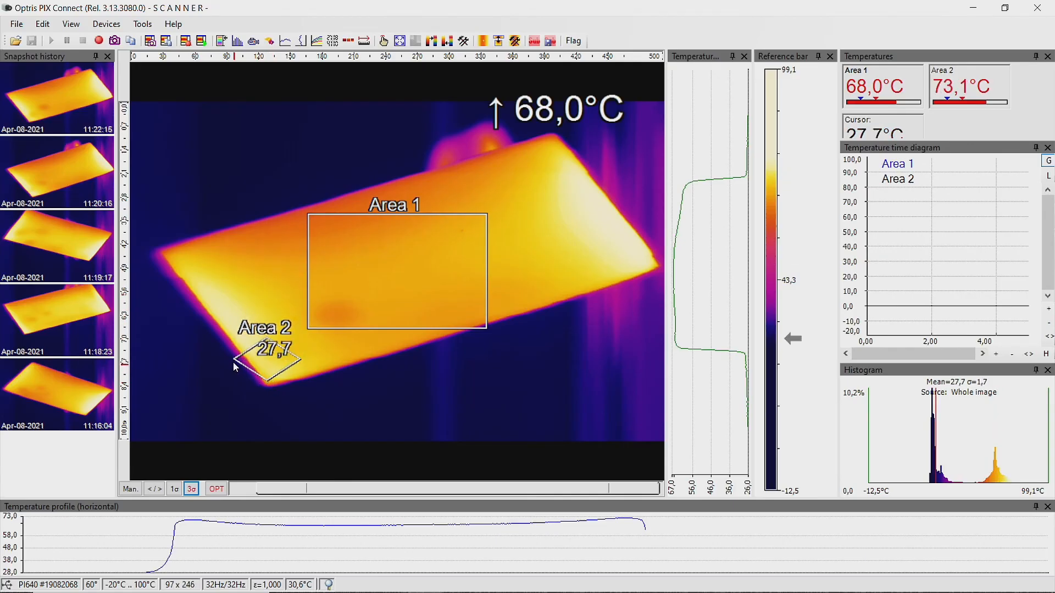
{"action": "left_click_drag", "start_coordinate": [235, 359], "coordinate": [166, 253]}
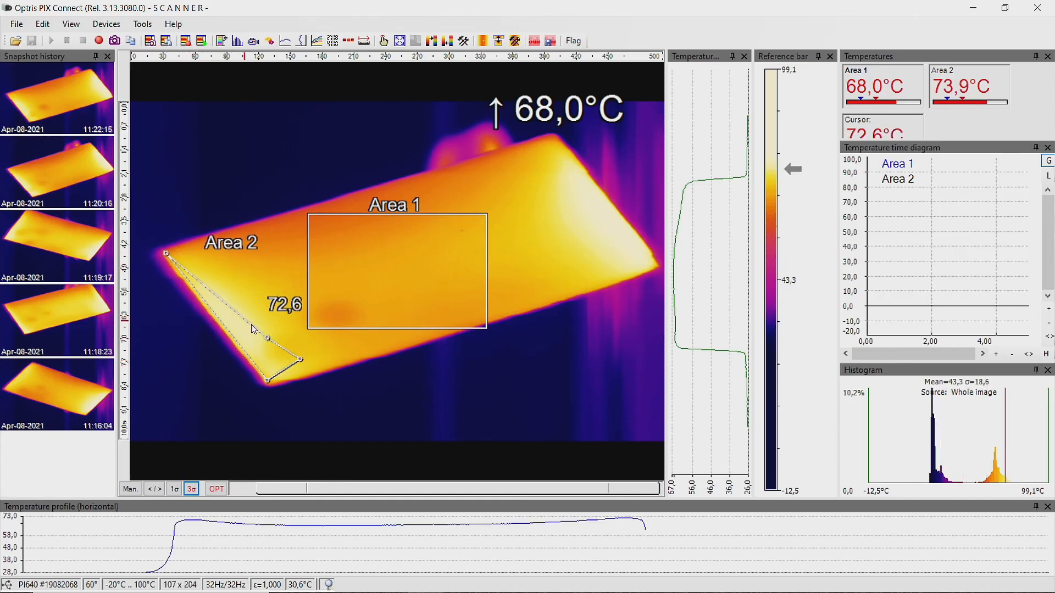
{"action": "left_click_drag", "start_coordinate": [268, 338], "coordinate": [552, 134]}
{"action": "left_click_drag", "start_coordinate": [302, 364], "coordinate": [651, 263]}
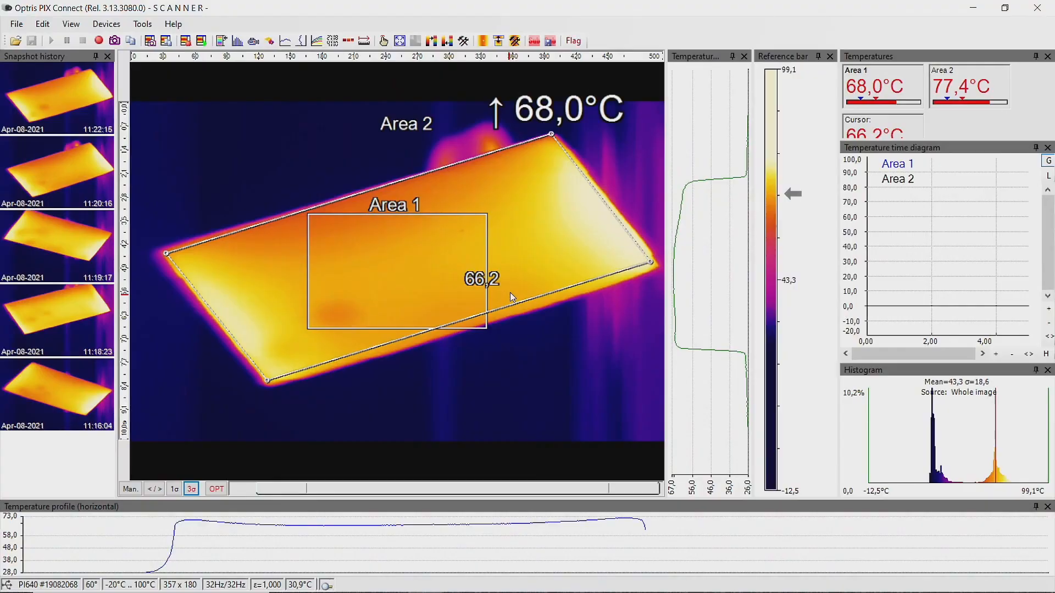
{"action": "left_click", "coordinate": [142, 24]}
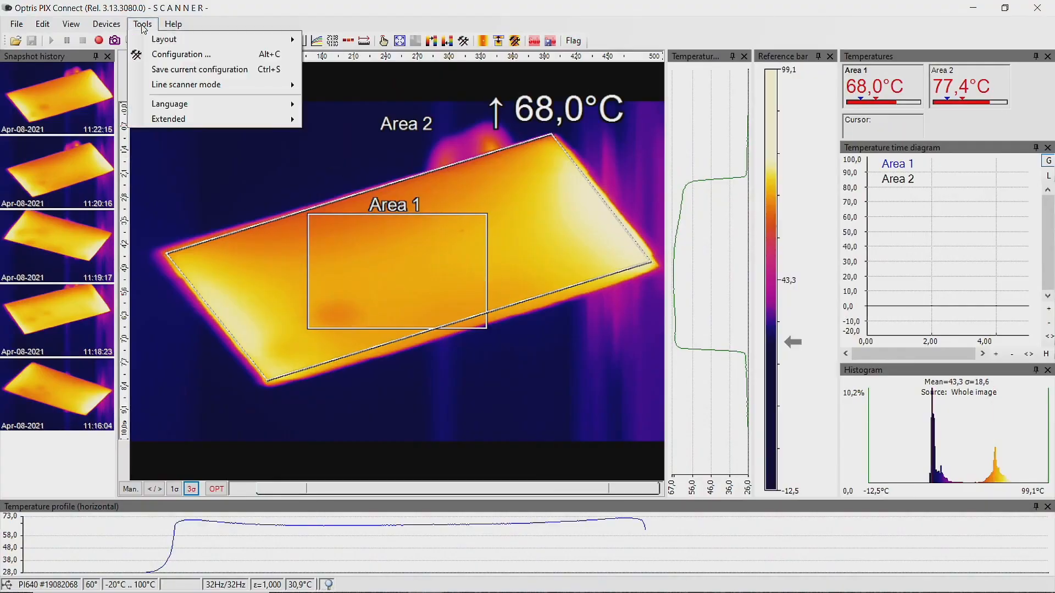
{"action": "mouse_move", "coordinate": [186, 86]}
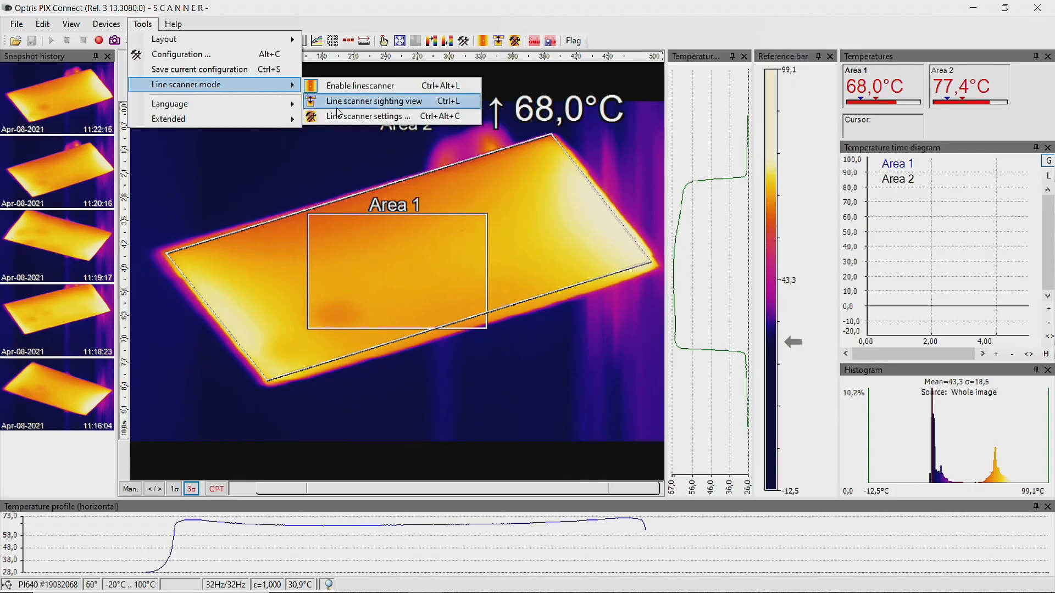
{"action": "left_click", "coordinate": [356, 117]}
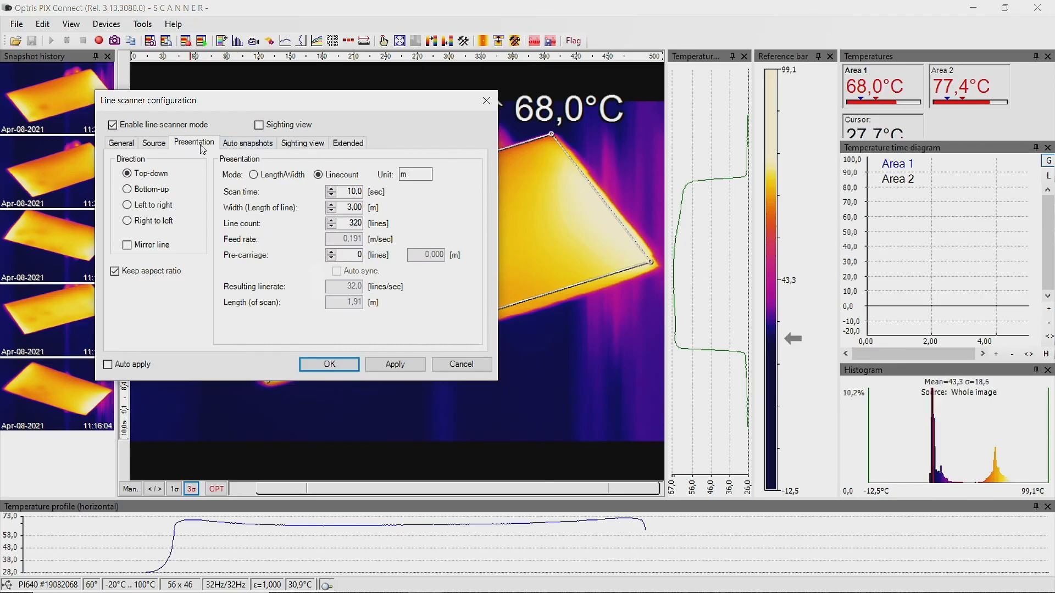
{"action": "left_click", "coordinate": [272, 176]}
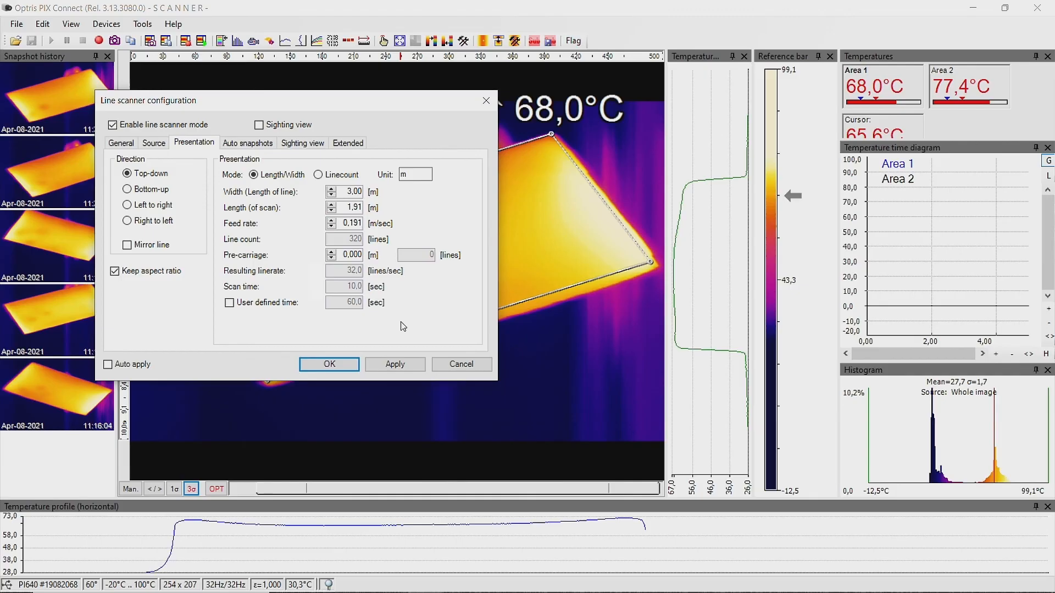
{"action": "left_click", "coordinate": [467, 364]}
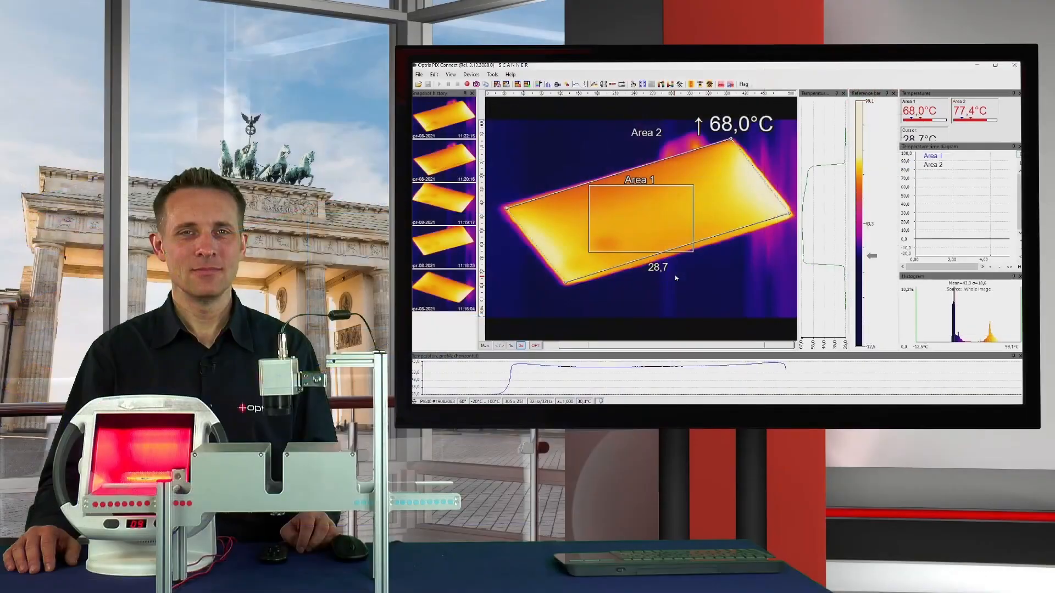